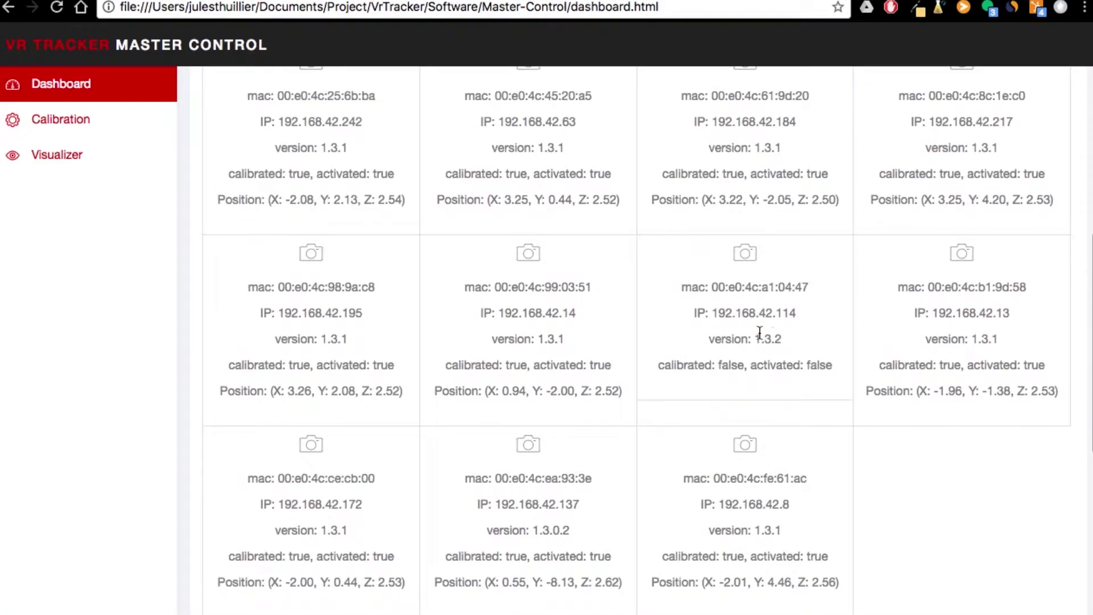
scroll(760, 333, down, 10)
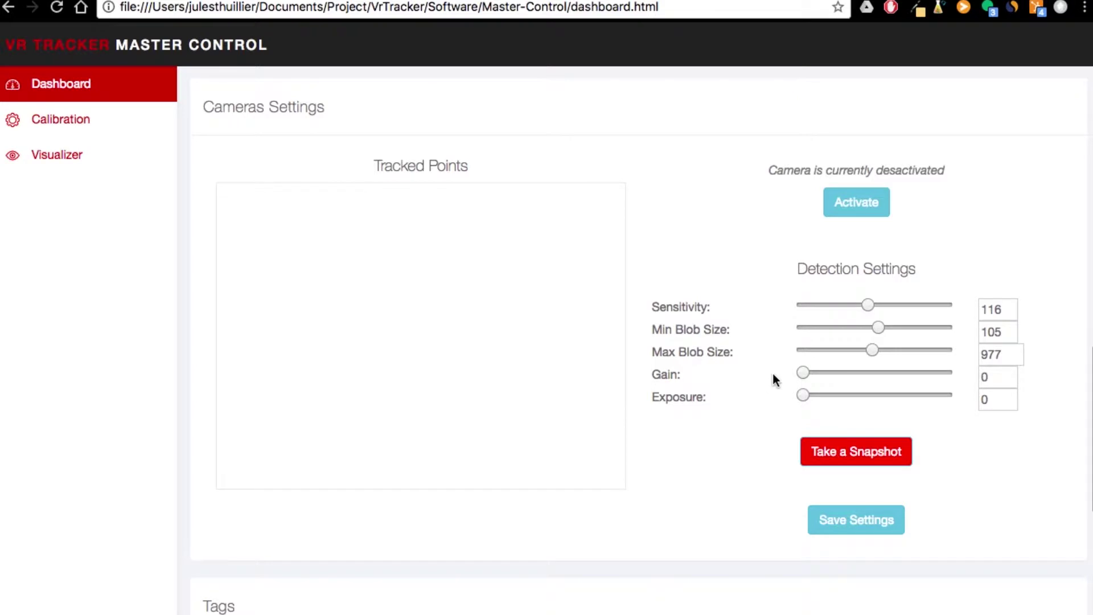
Capture an all-black snapshot, then raise Gain to 53 and Exposure to 52
click(845, 456)
click(880, 372)
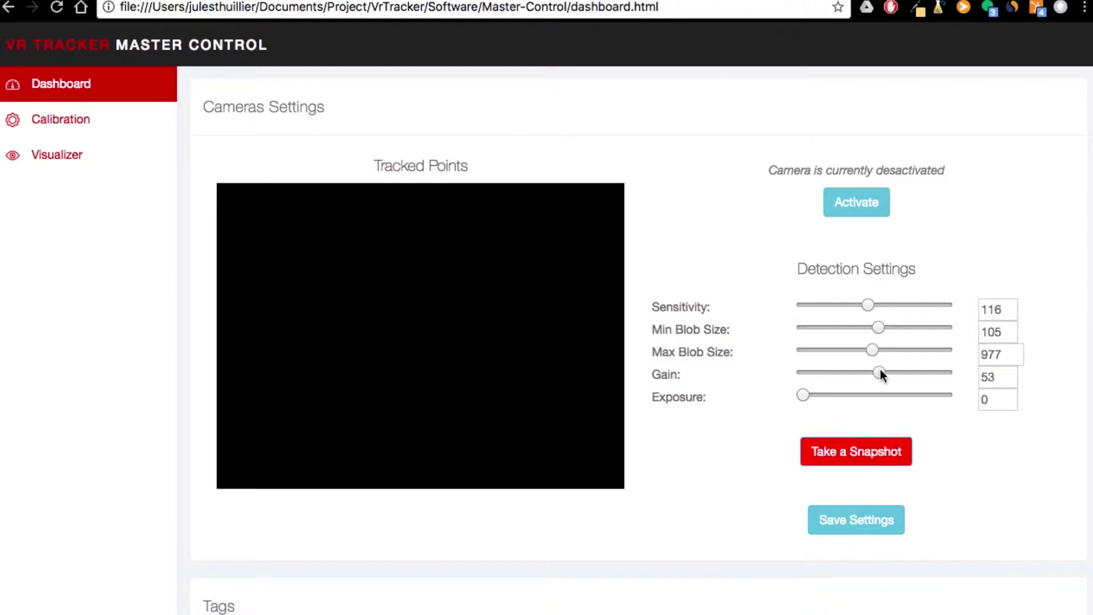
click(877, 394)
Snapshot the white patches, then set Gain to 32, Exposure to 17, and Gain to 20
click(848, 453)
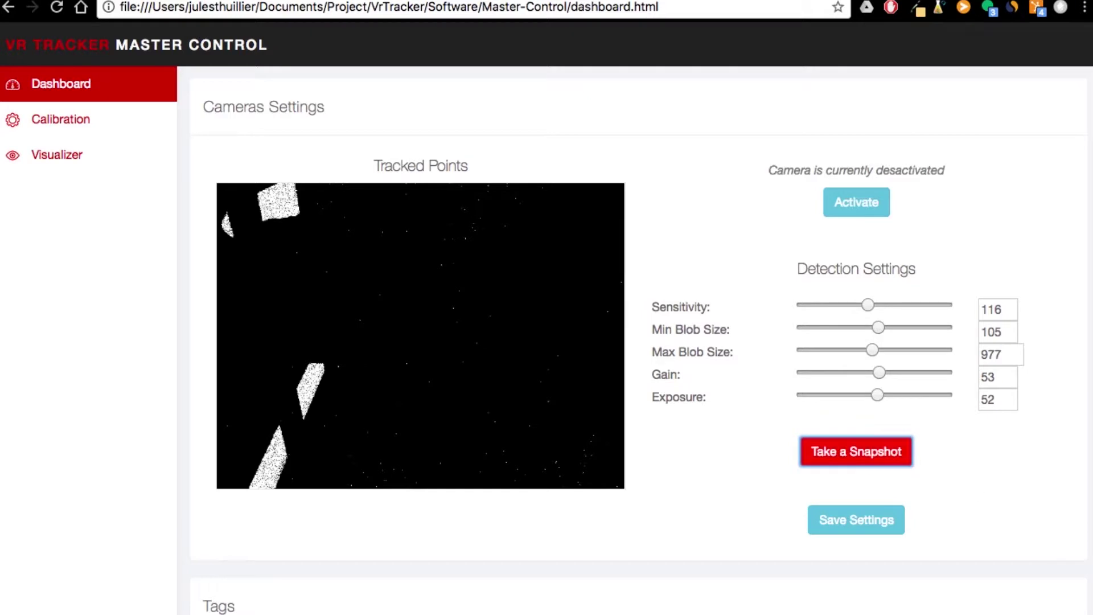
click(849, 372)
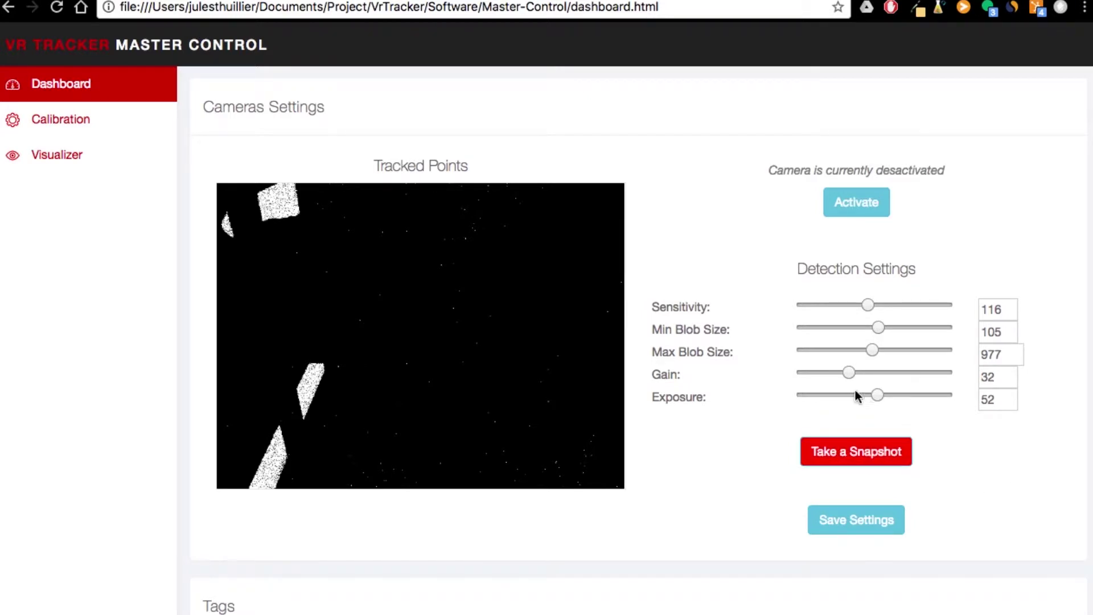
click(829, 395)
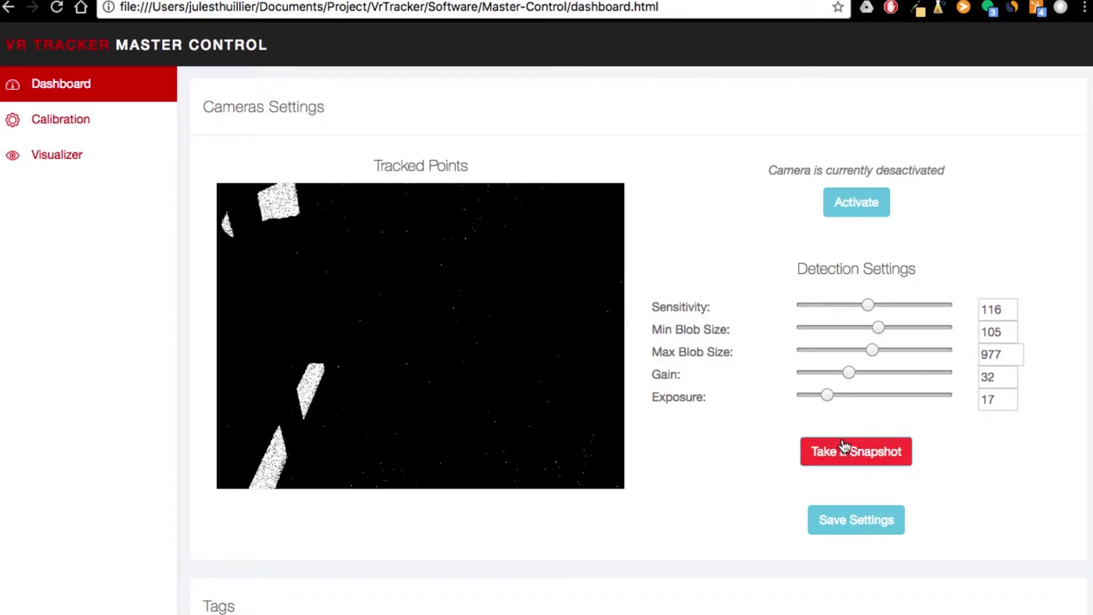
click(831, 372)
Raise Exposure to 72 and take two snapshots, revealing a large white blob mid-frame
click(906, 396)
click(853, 452)
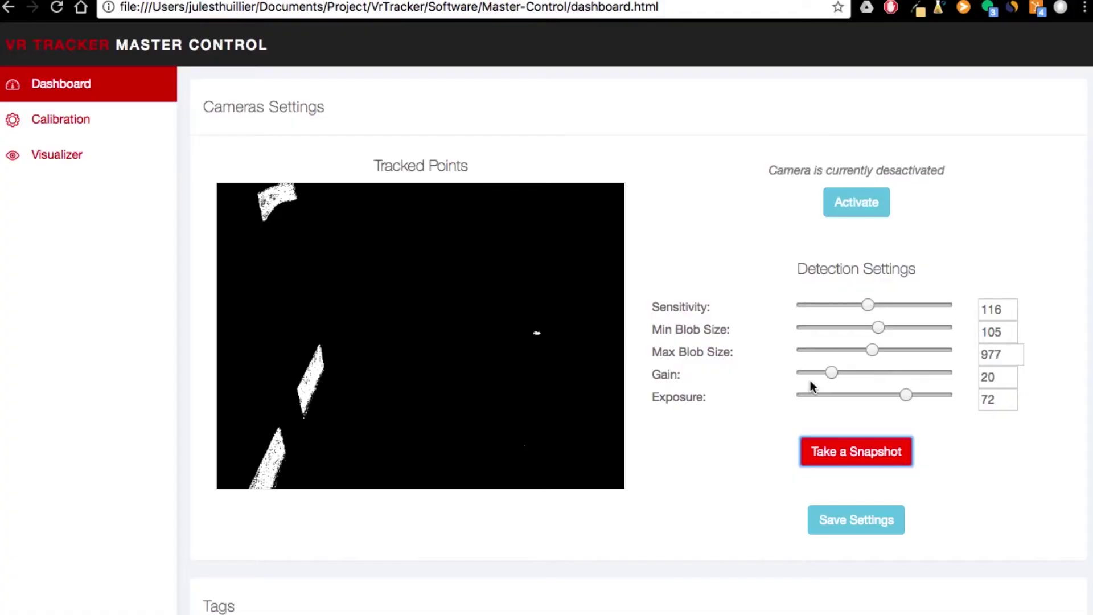
click(856, 462)
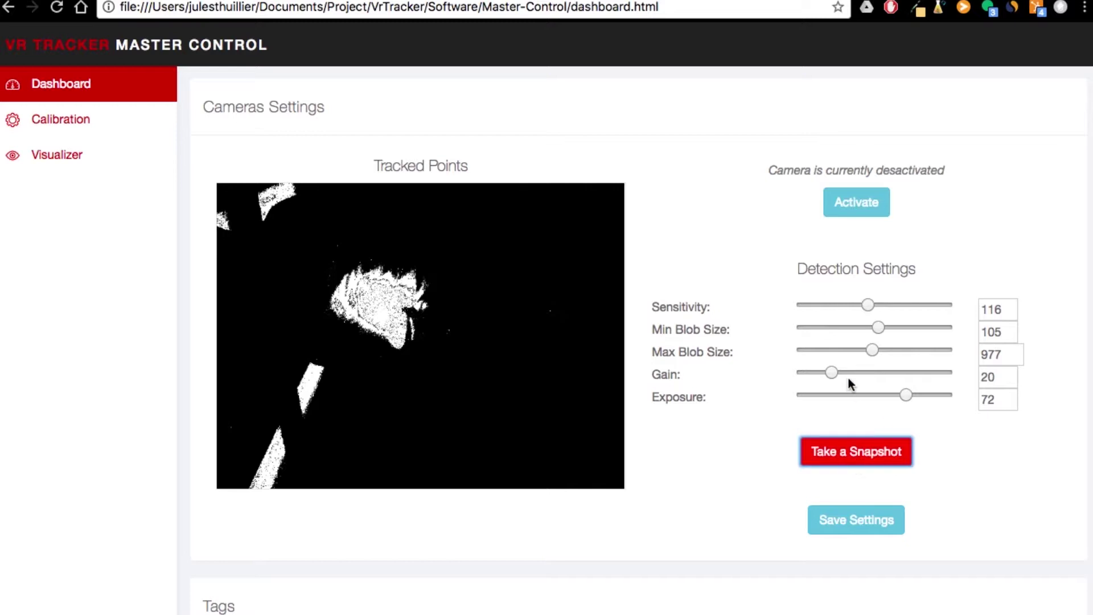
Lower Exposure to 38 then 25 and Gain to 8 then 6, snapshotting each change
click(857, 394)
click(815, 372)
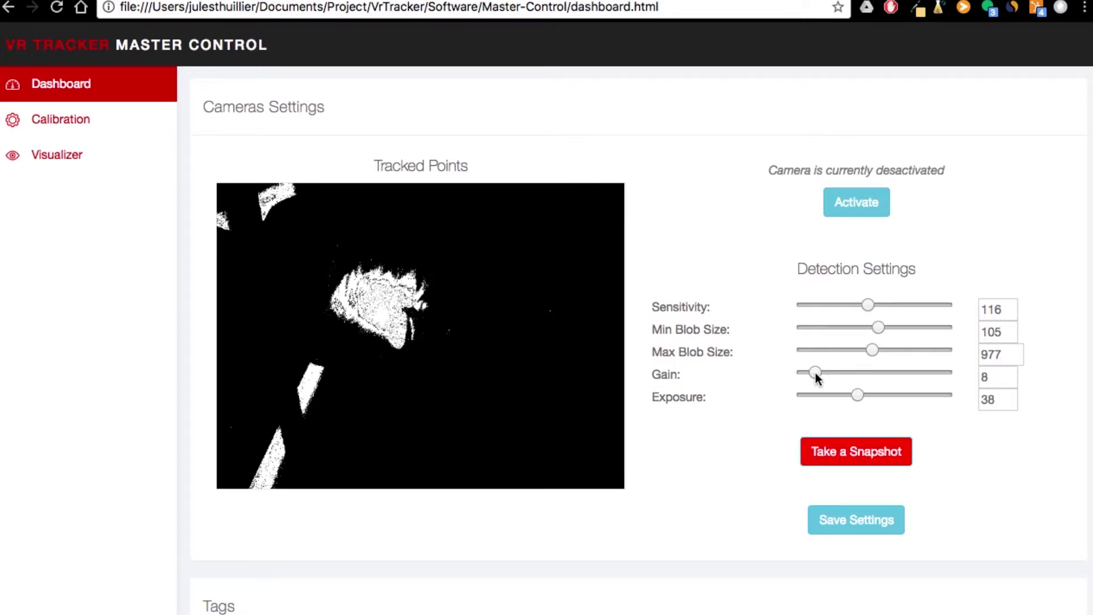
click(841, 456)
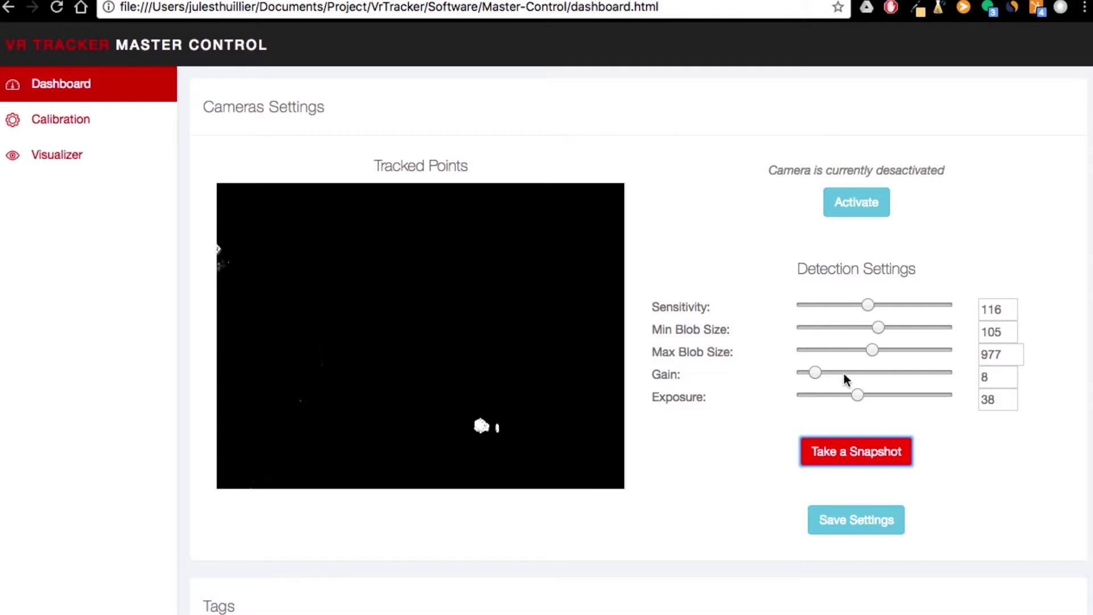
drag(809, 368, 810, 369)
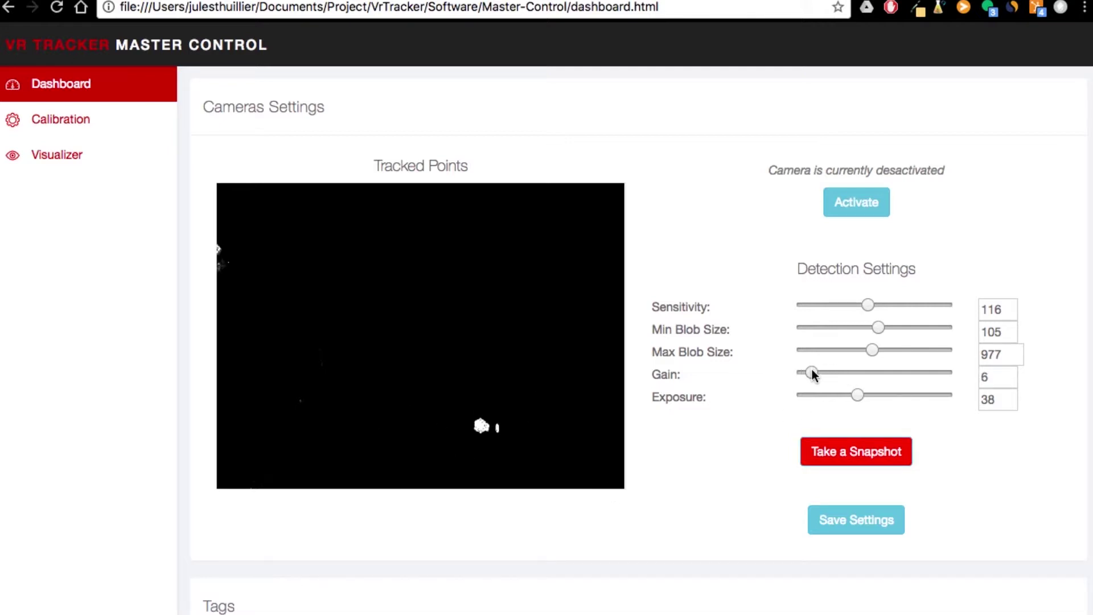
click(840, 394)
click(841, 454)
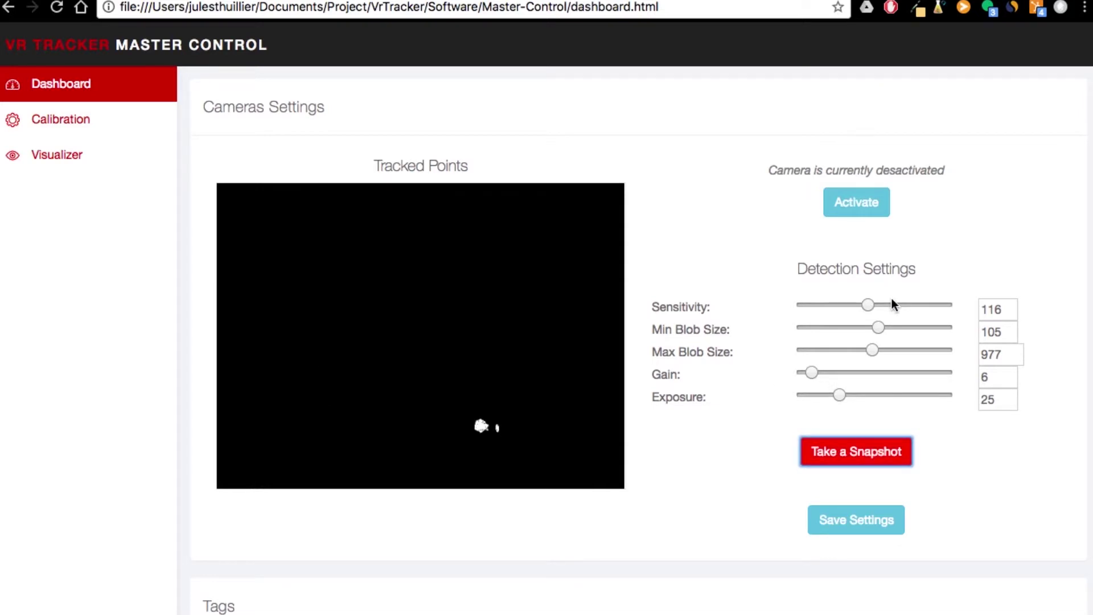
Raise Sensitivity to 156, try Gain 22 and Exposure 14, then drop Gain to 3, snapshotting each
drag(862, 301, 892, 308)
drag(824, 373, 835, 373)
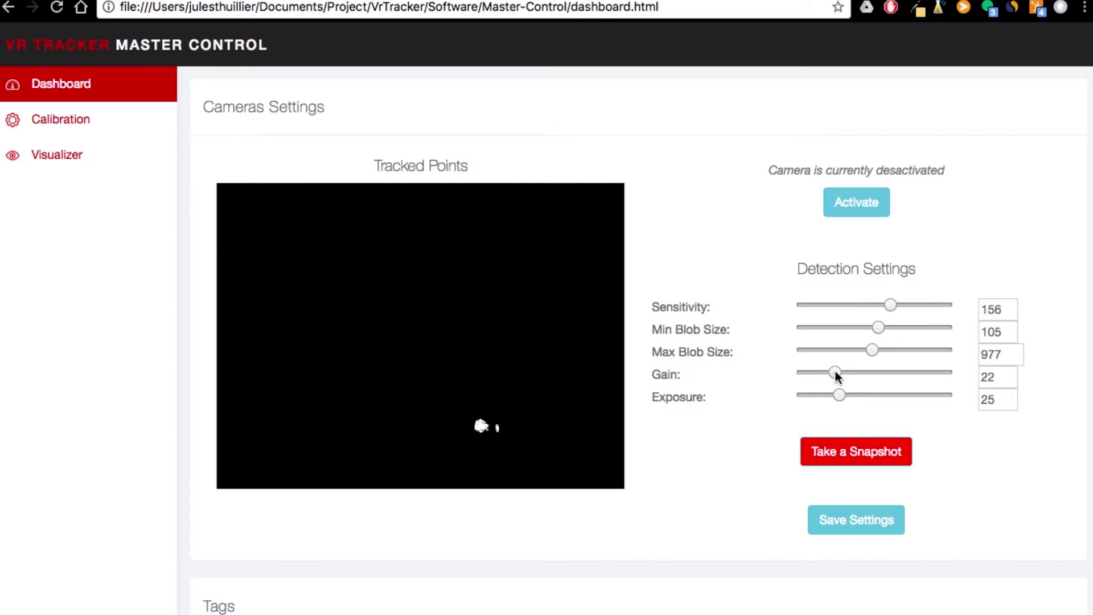
click(835, 454)
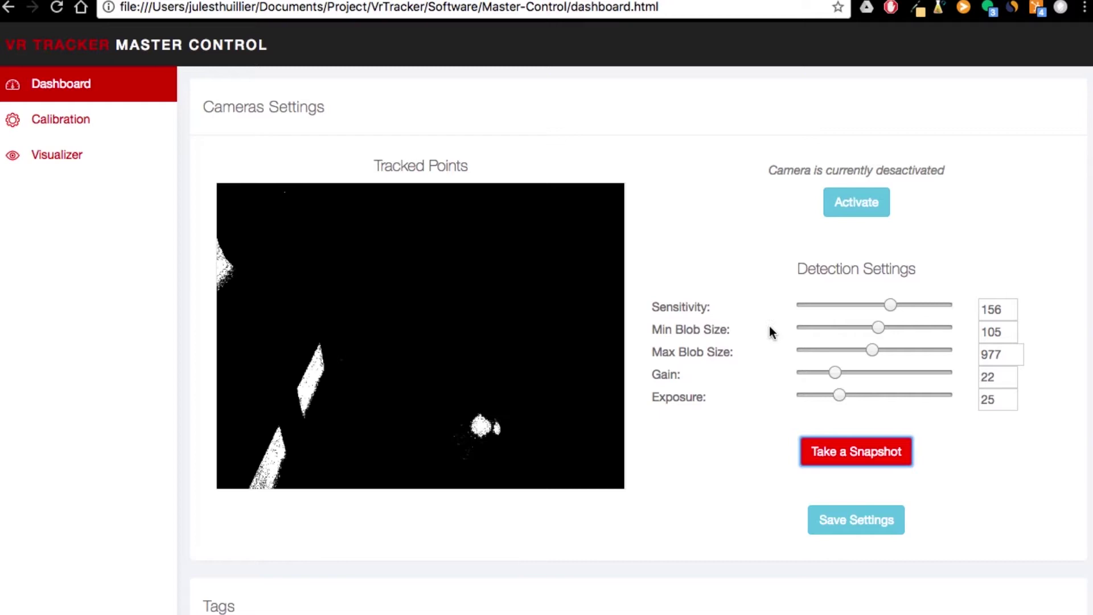
drag(842, 394, 824, 397)
click(843, 456)
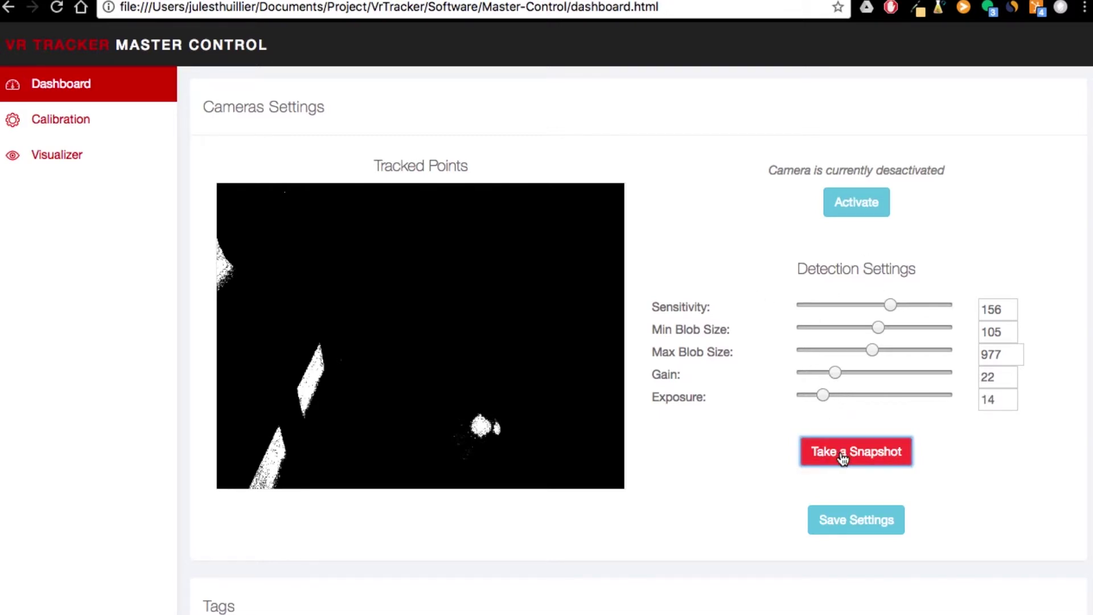
drag(812, 371, 807, 372)
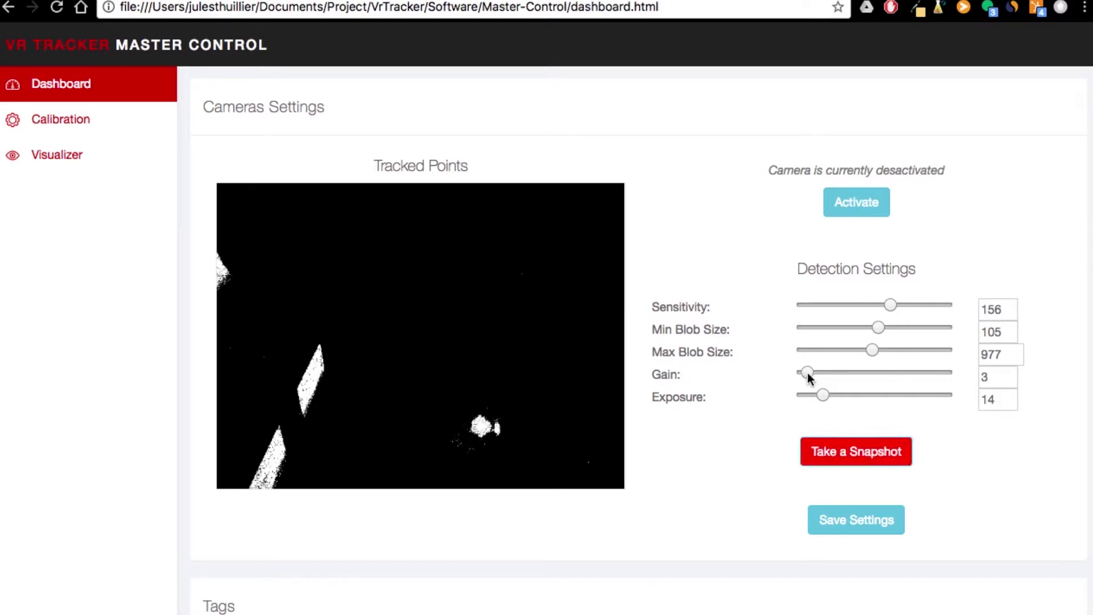
click(829, 453)
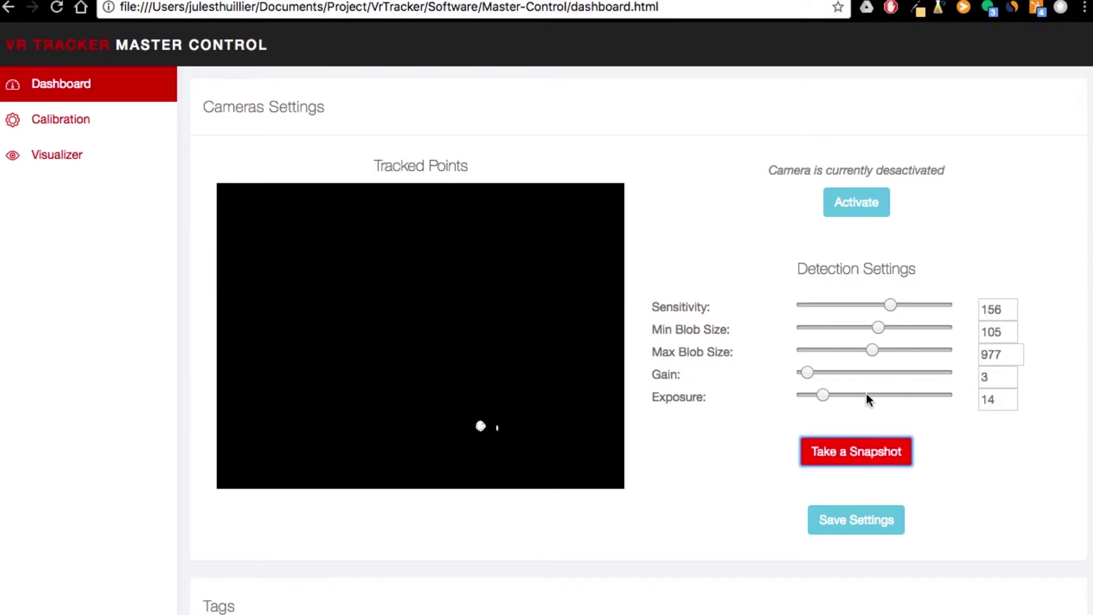
Set Exposure to 46, snapshot twice, and limit blob size to 0–929
click(868, 396)
click(841, 466)
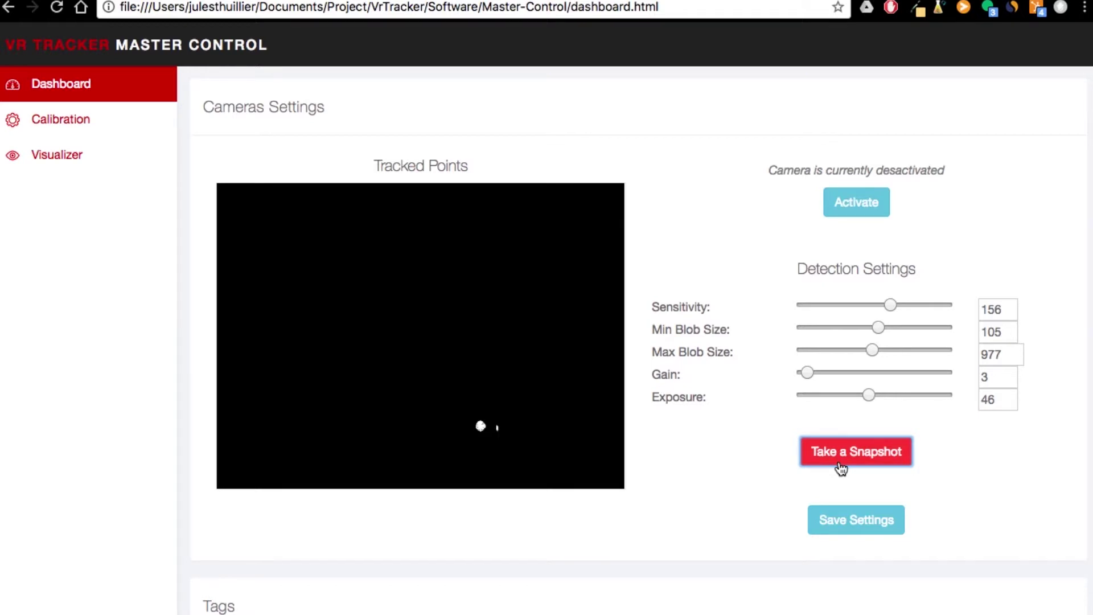
click(840, 462)
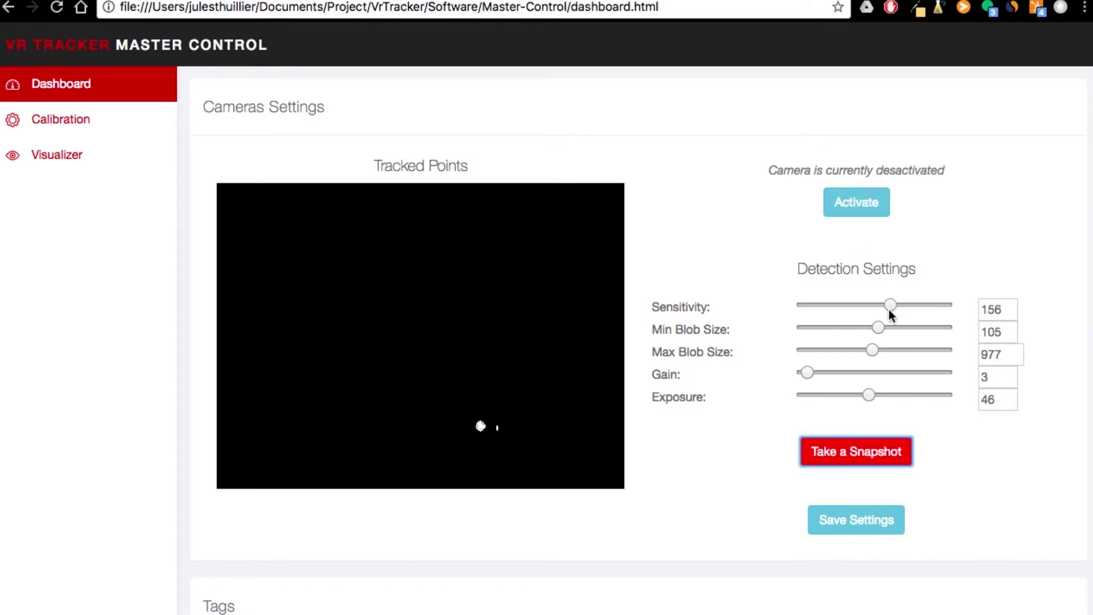
drag(878, 327, 781, 333)
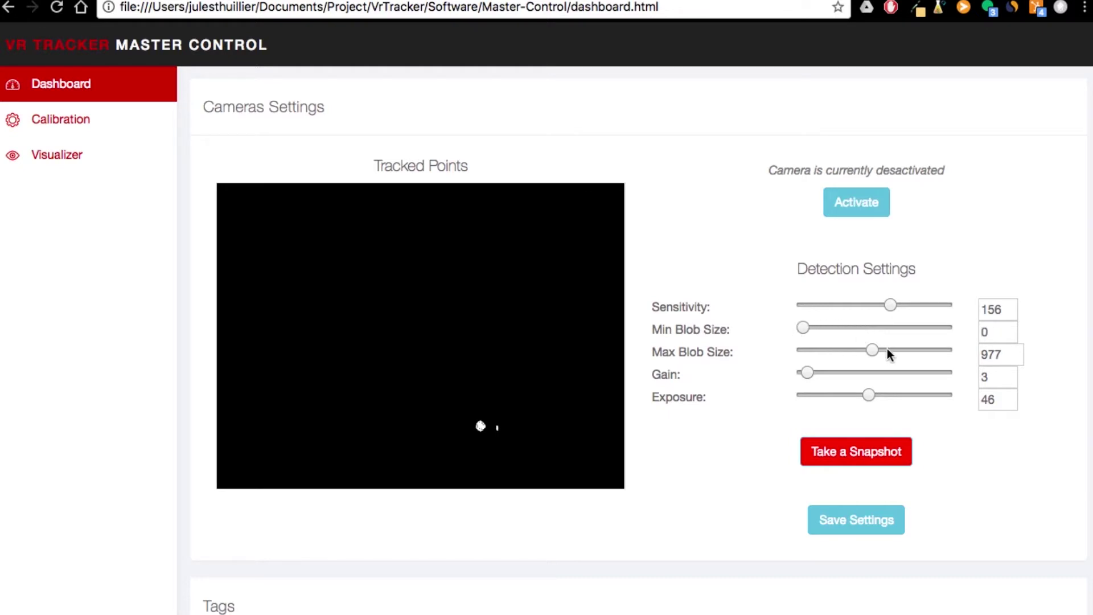
drag(872, 348, 869, 349)
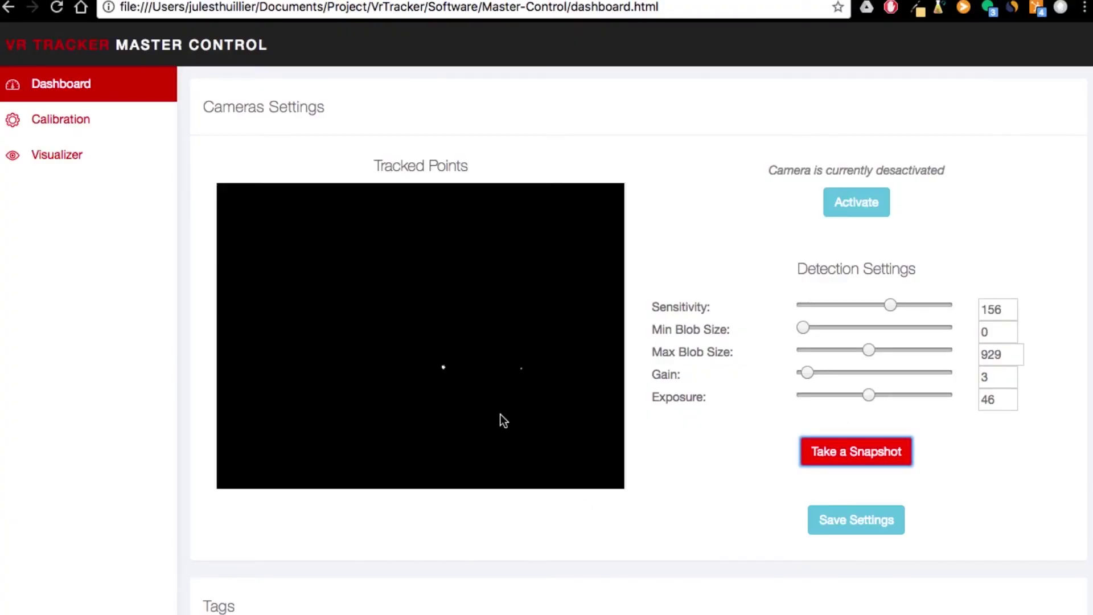
click(444, 365)
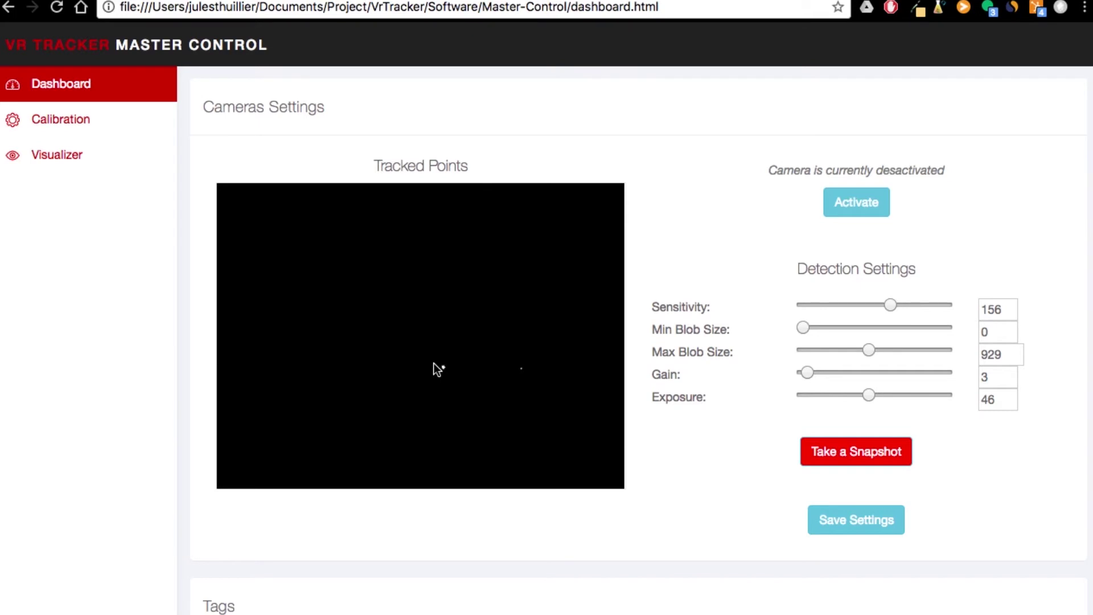